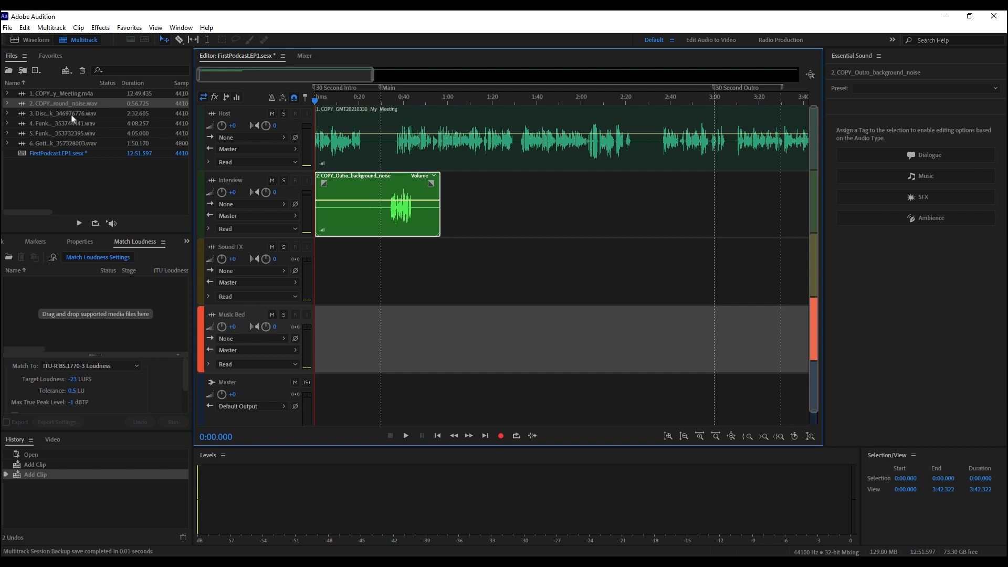
Place the Disco-Pop file on the Sound FX track and Funky-Funk on the Music Bed track, both starting at 0:00.
left_click_drag(72, 118, 315, 346)
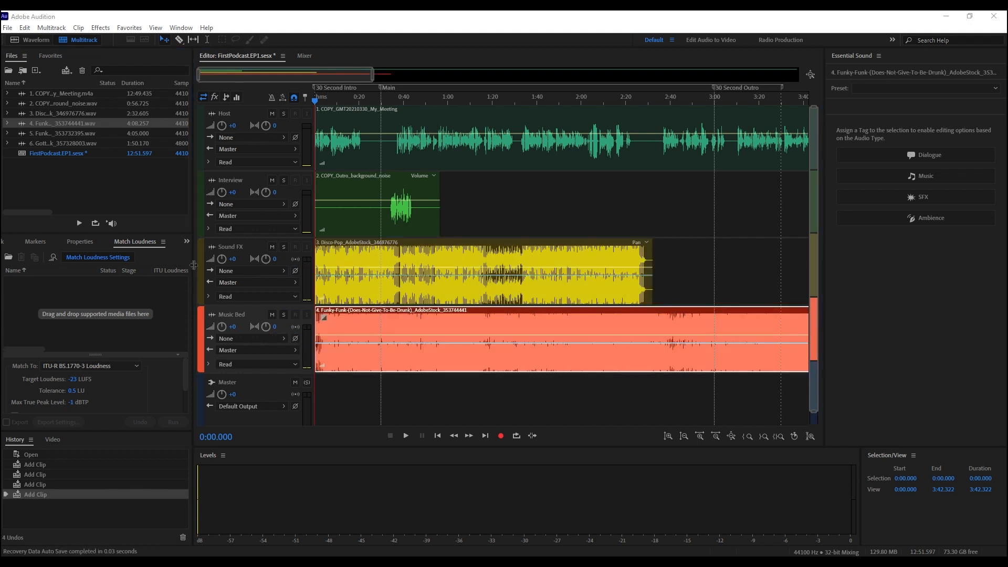
Widen the Editor panel by shrinking its neighbouring panels, and zoom the timeline to about the first two minutes.
left_click_drag(194, 265, 107, 264)
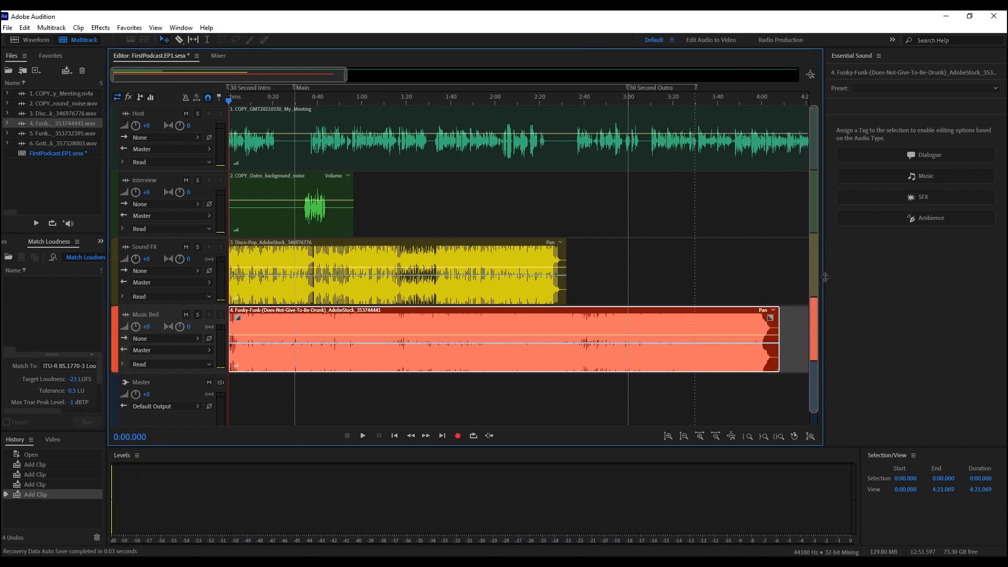
left_click_drag(825, 279, 981, 278)
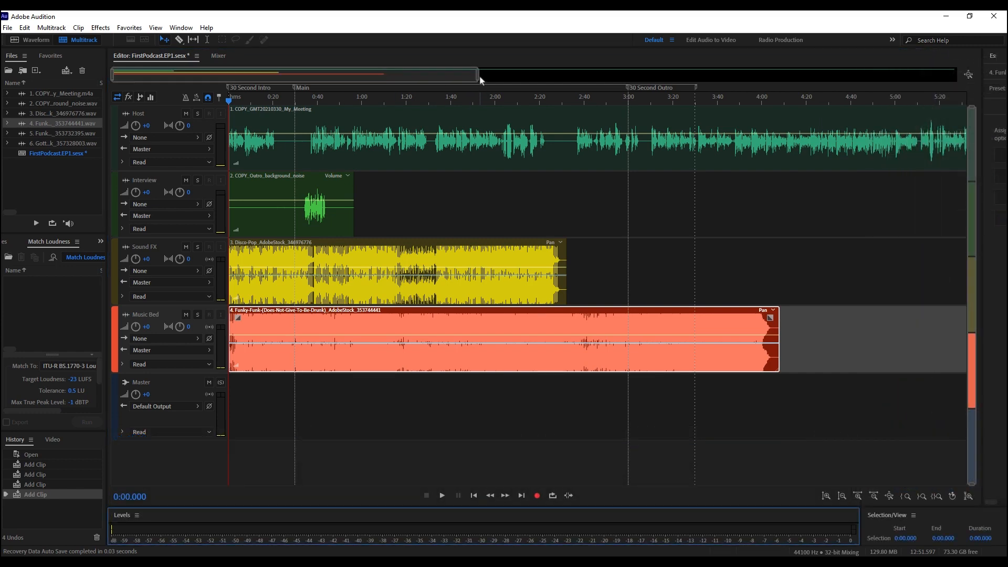
left_click_drag(478, 83, 982, 108)
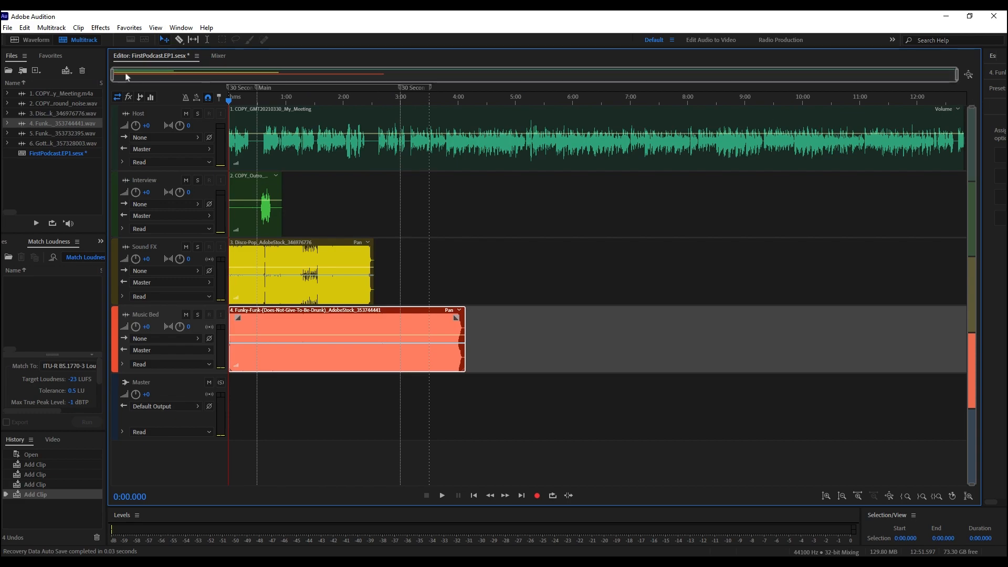
left_click_drag(133, 77, 242, 77)
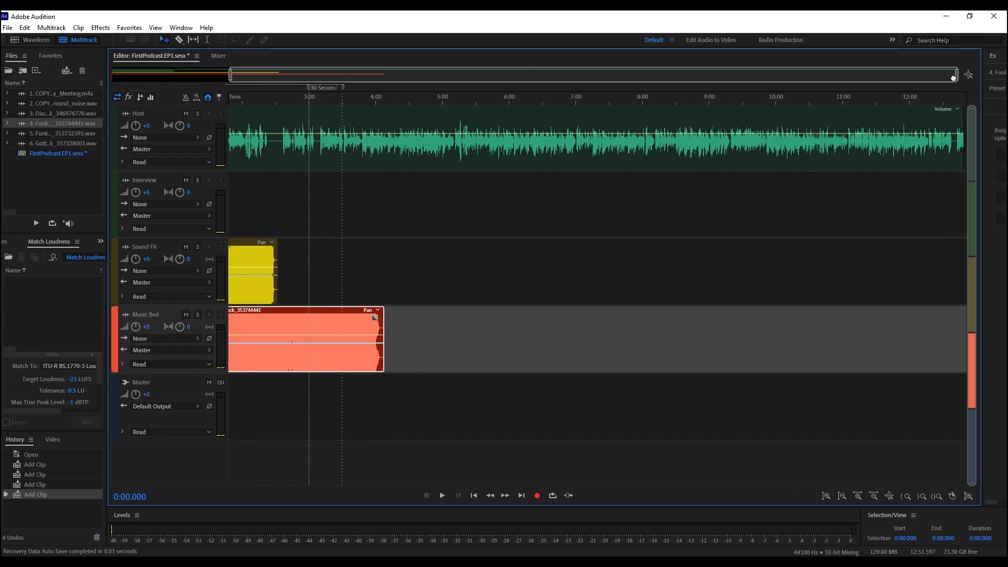
left_click_drag(953, 79, 246, 74)
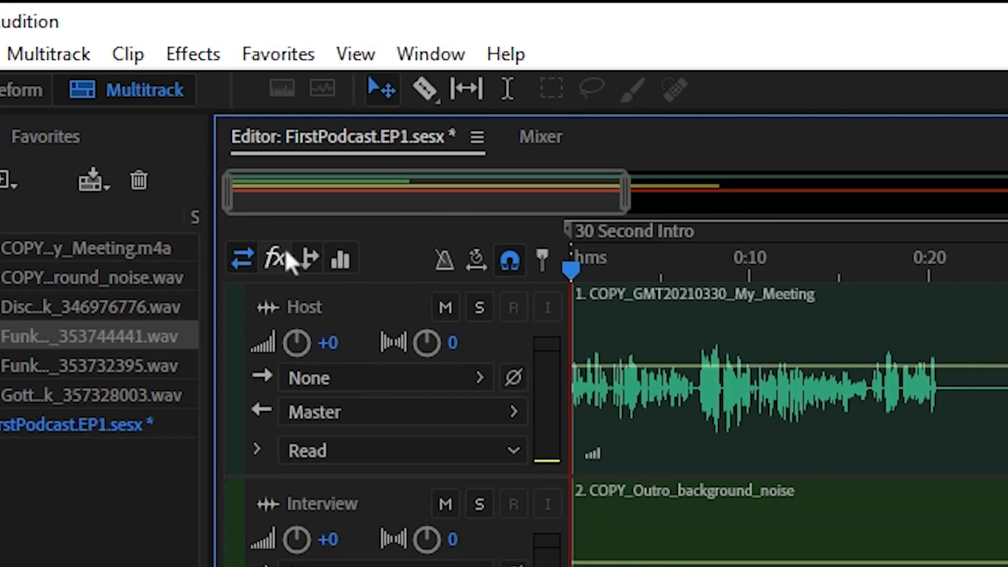
left_click(423, 90)
left_click(381, 95)
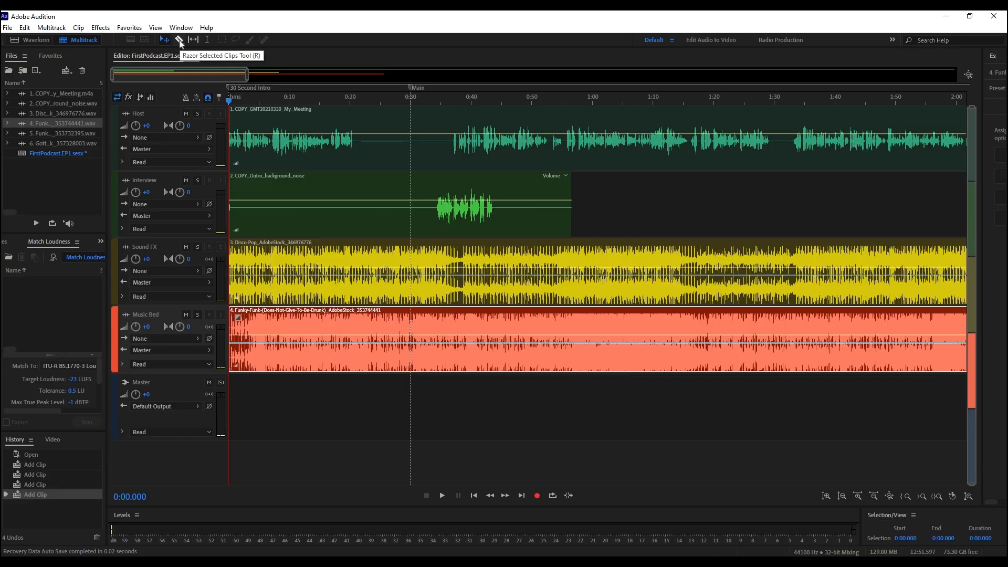
left_click(179, 40)
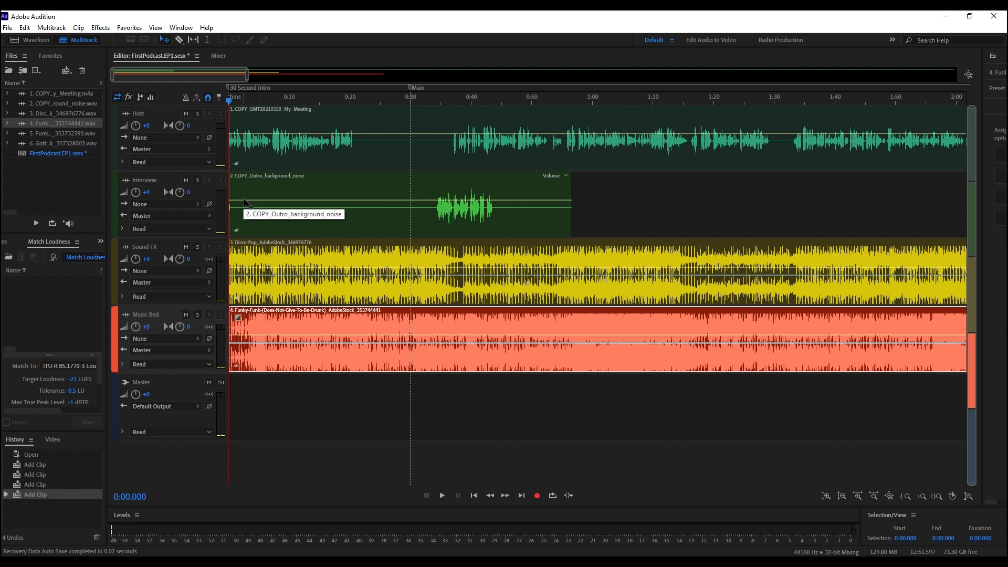
Move the Interview clip to start at 1:00 and the Host clip to start at about 0:38.
left_click_drag(244, 202, 610, 209)
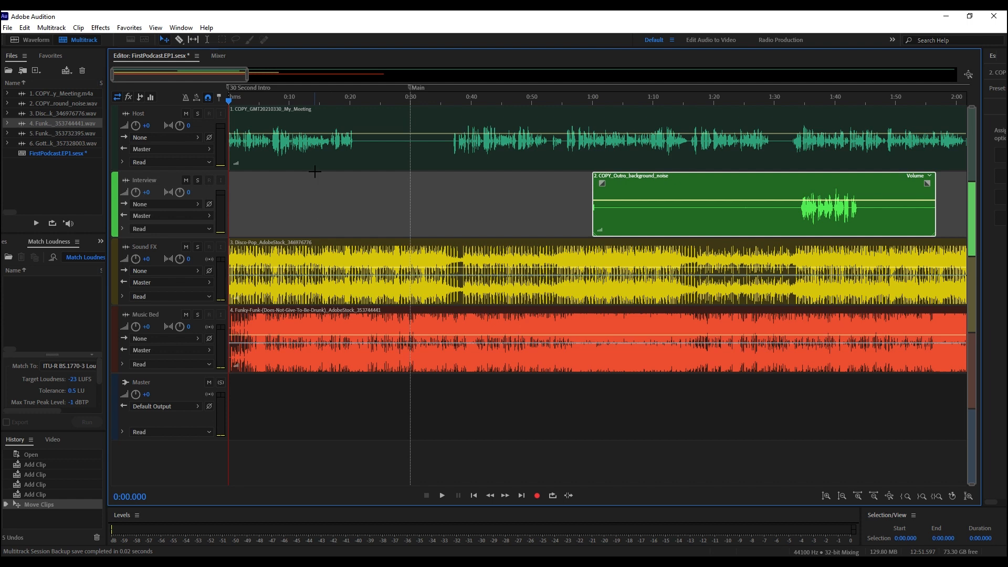
left_click_drag(322, 166, 553, 169)
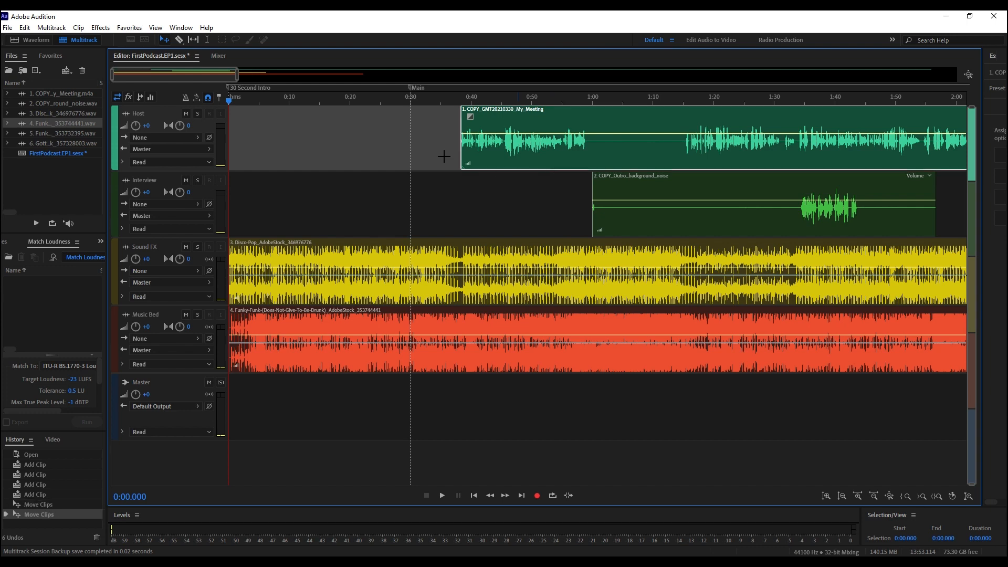
Remove the Disco-Pop clip from the Sound FX track.
left_click_drag(236, 74, 957, 121)
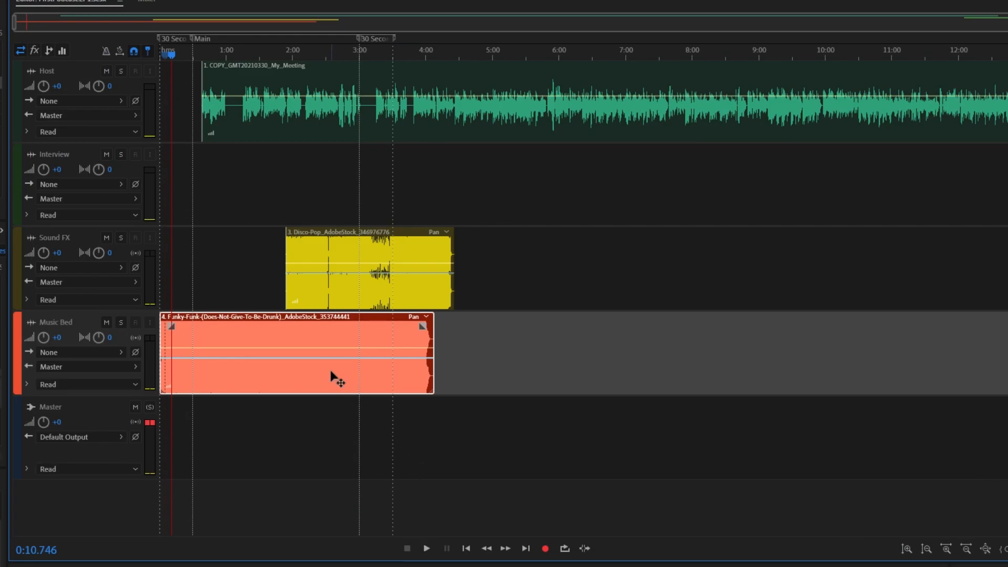
right_click(329, 290)
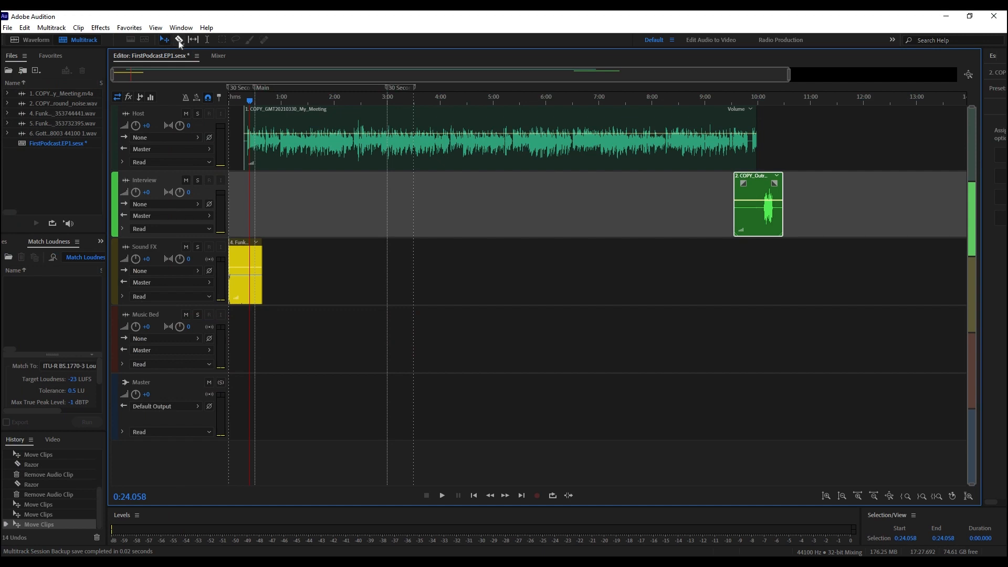
Split the Interview clip with the Razor tool just before its speech, at about 10:00, and delete the silent first part.
left_click(179, 41)
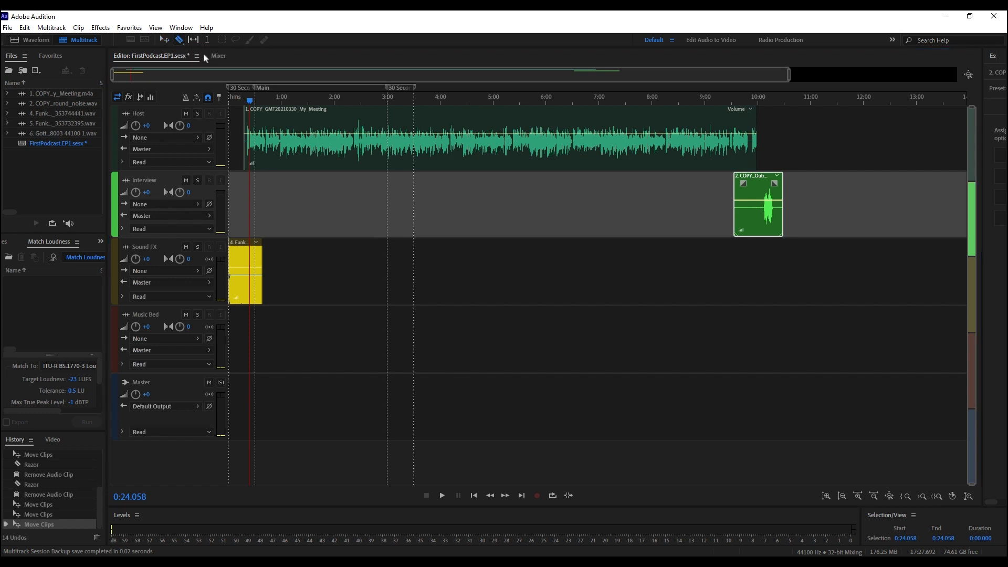
left_click(761, 203)
left_click(760, 195)
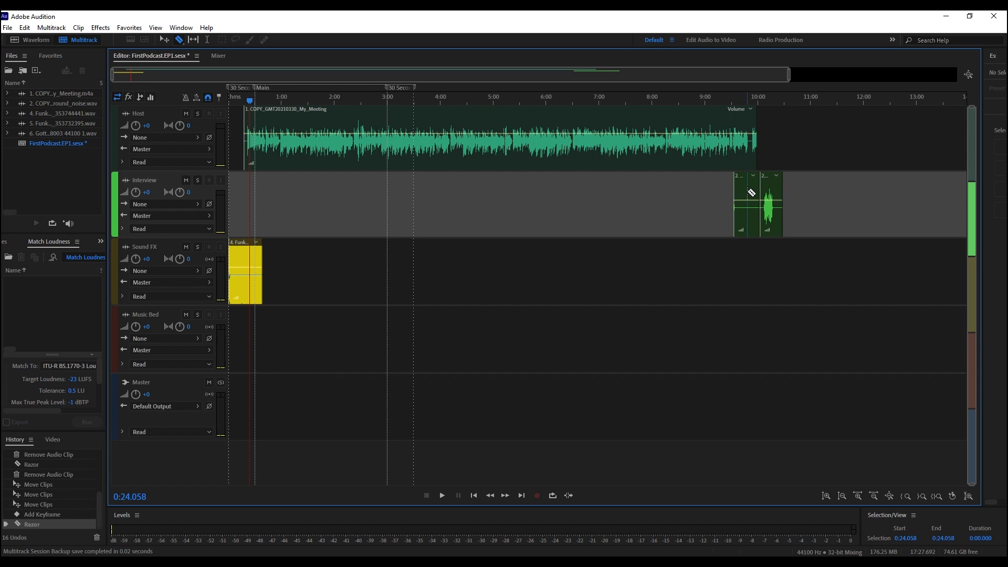
right_click(748, 194)
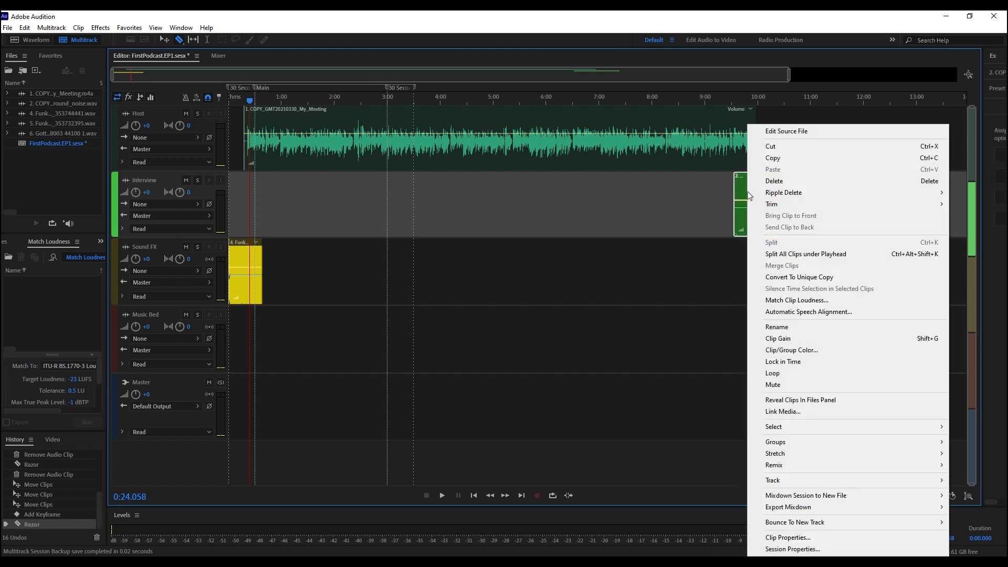
left_click(777, 181)
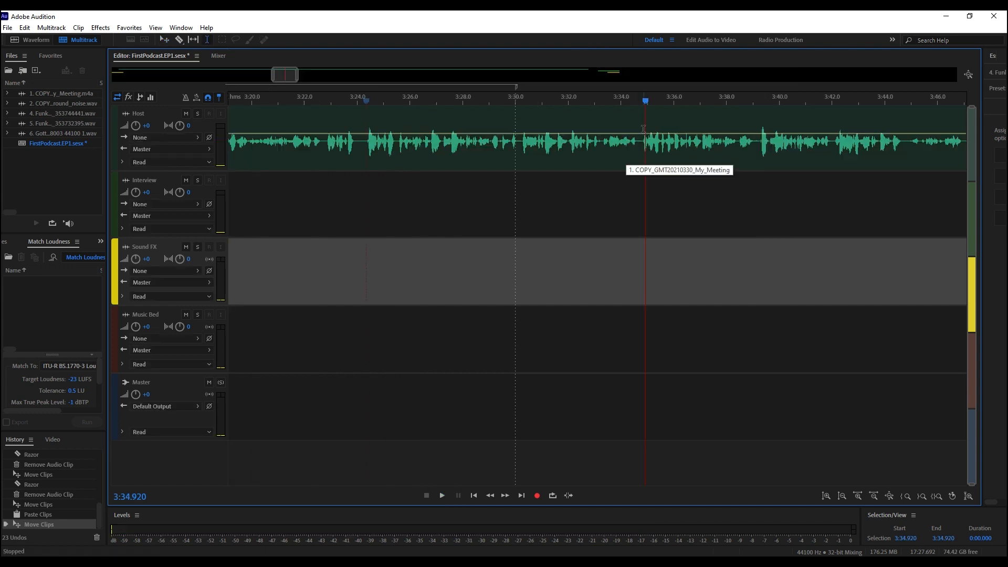
Select the Host clip's audio from about 3:24.3 to 3:34.7 and copy it.
left_click(638, 125)
left_click_drag(638, 125, 364, 124)
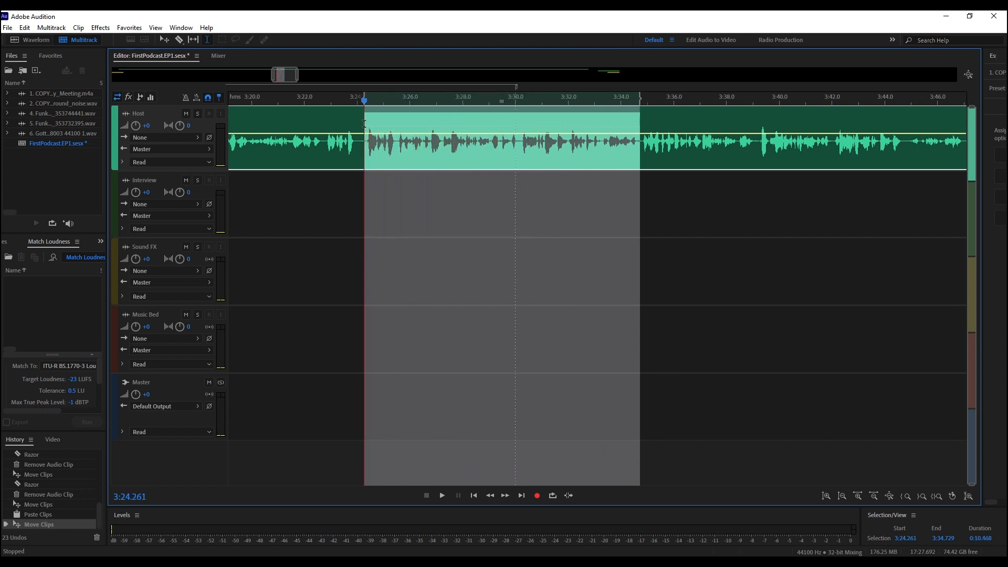
right_click(474, 123)
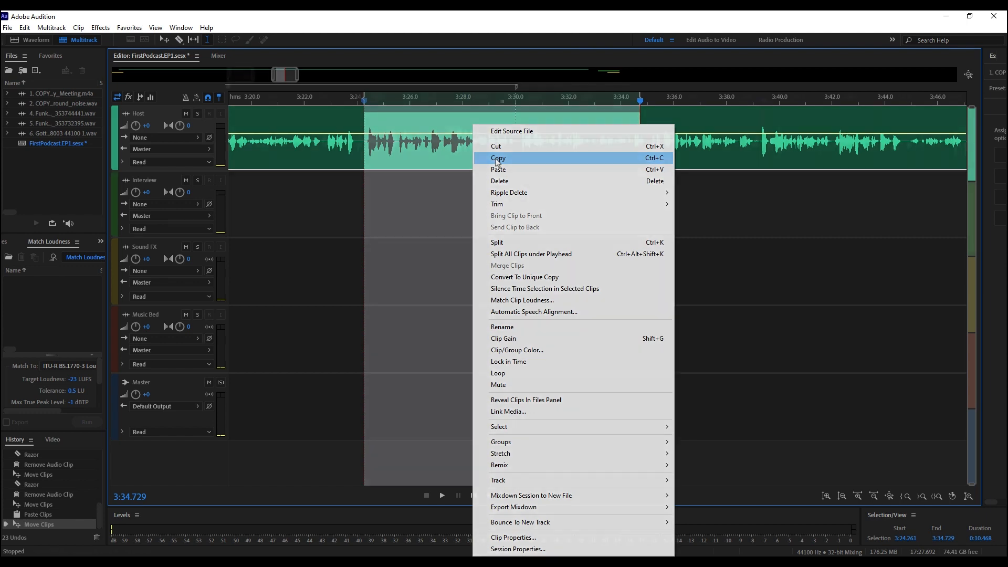
left_click(494, 157)
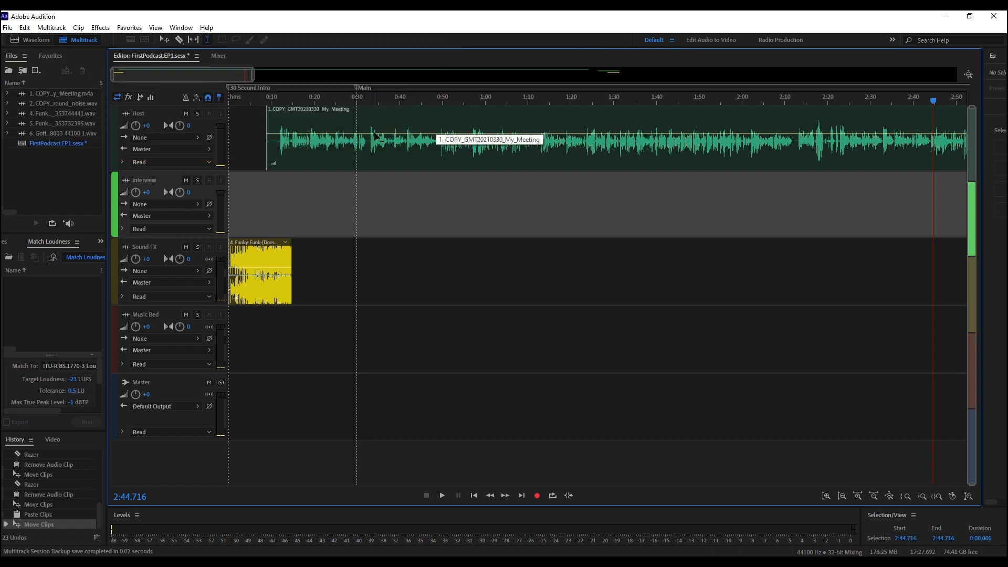
Paste the copied excerpt into the empty start of the Host track and move it to begin at 0:00.
left_click(241, 136)
right_click(243, 136)
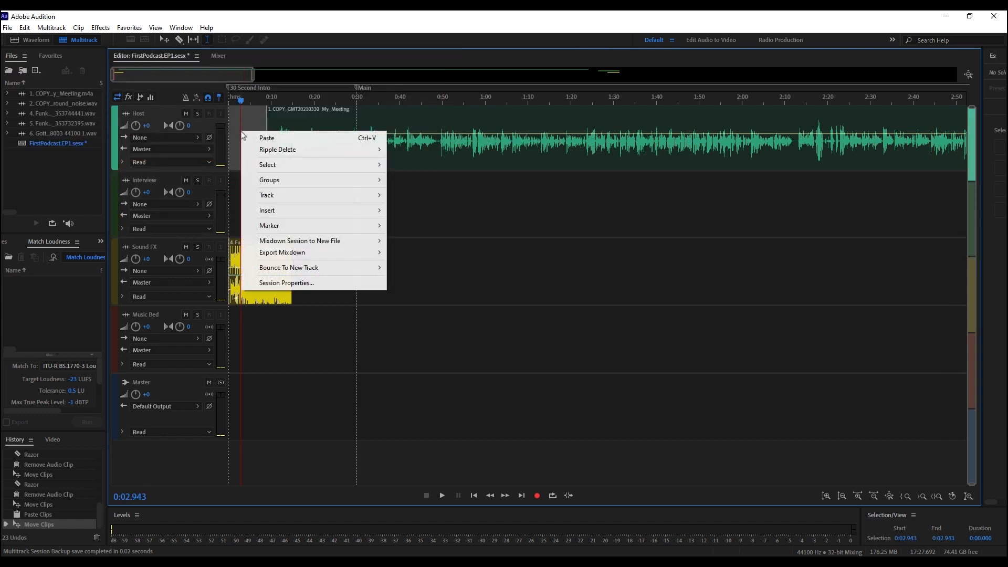
left_click(265, 138)
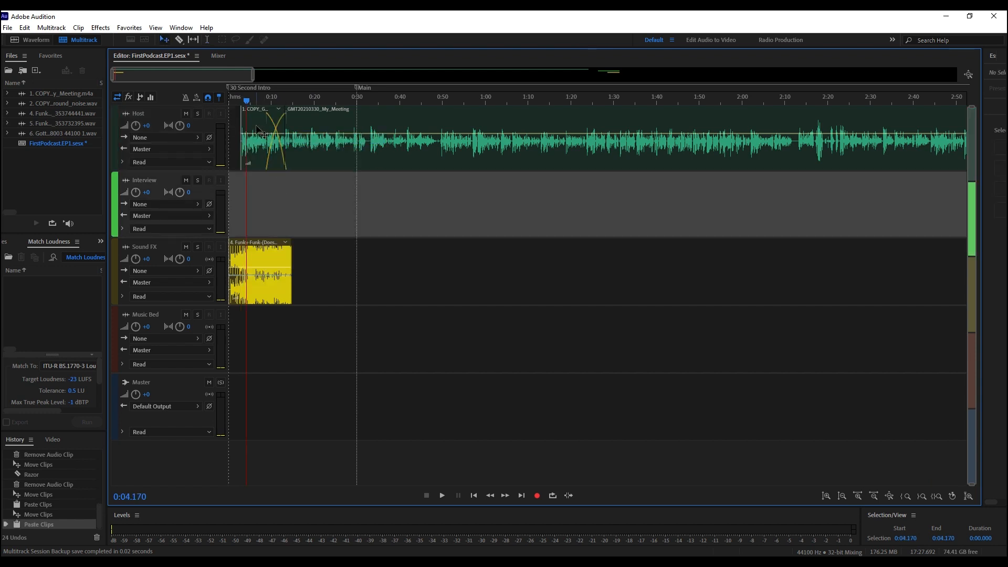
left_click_drag(257, 129, 239, 130)
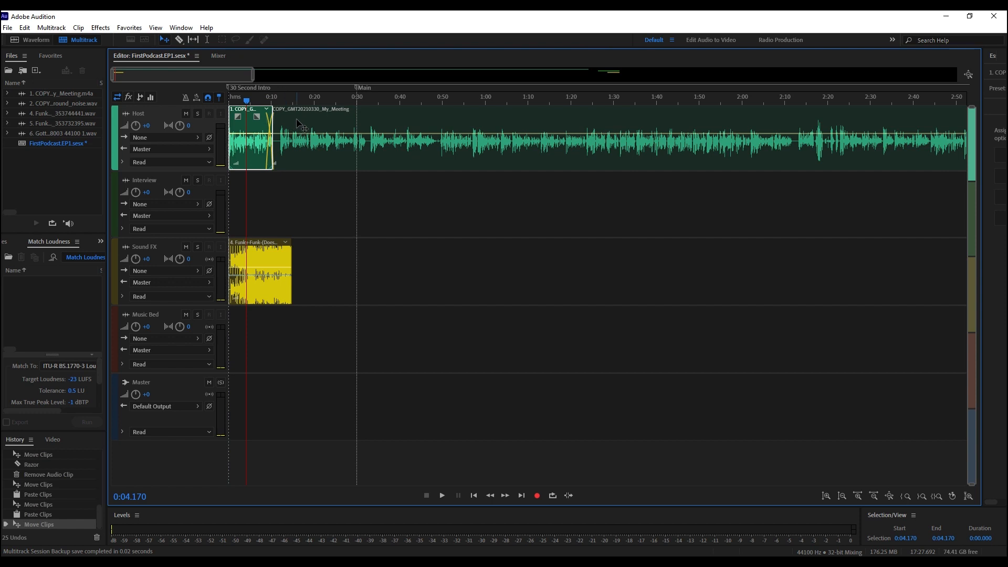
Move the long Host clip to start at about 0:20 and the Sound FX music clip to start at about 0:09.
left_click_drag(304, 132, 344, 131)
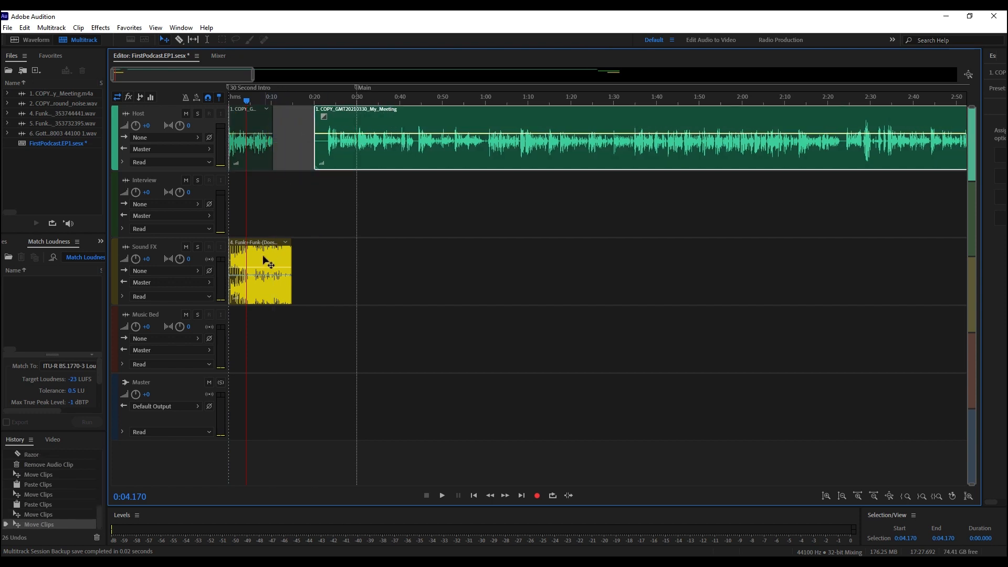
left_click_drag(267, 262, 301, 265)
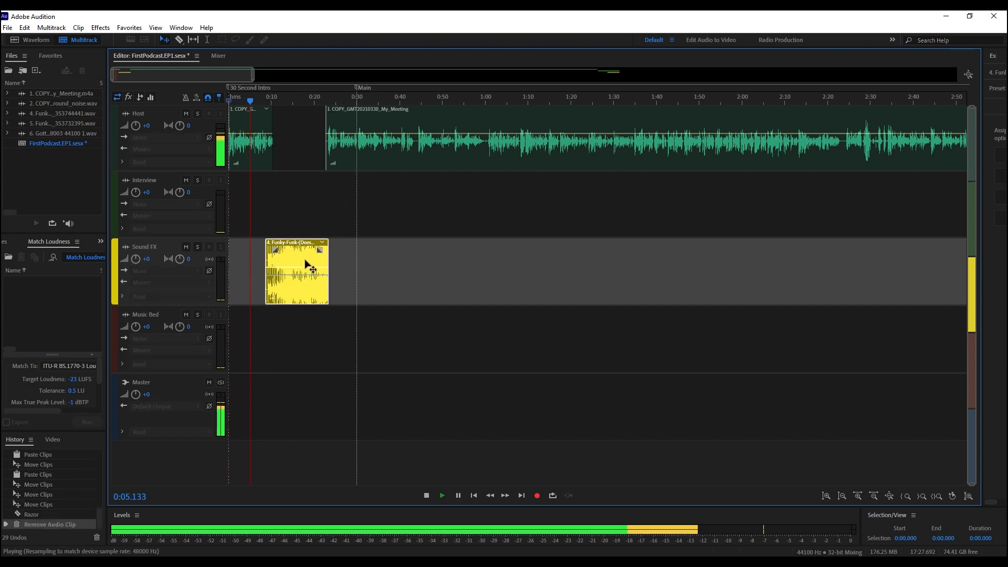
left_click_drag(304, 266, 306, 260)
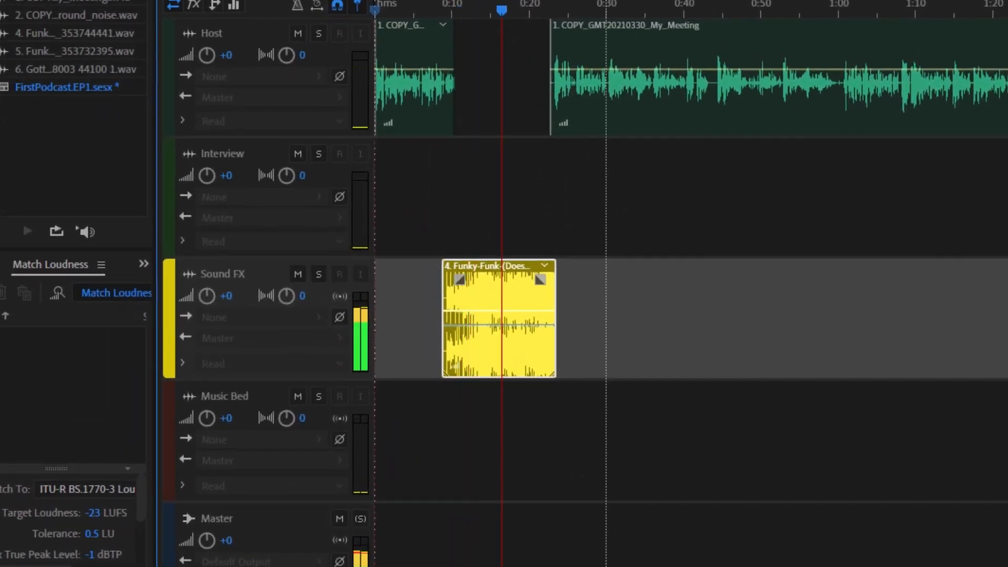
Add a fade-in to the Sound FX music clip and a fade-out to the short opening Host clip.
mouse_move(460, 286)
left_mouse_down()
mouse_move(513, 288)
mouse_move(521, 298)
left_mouse_up()
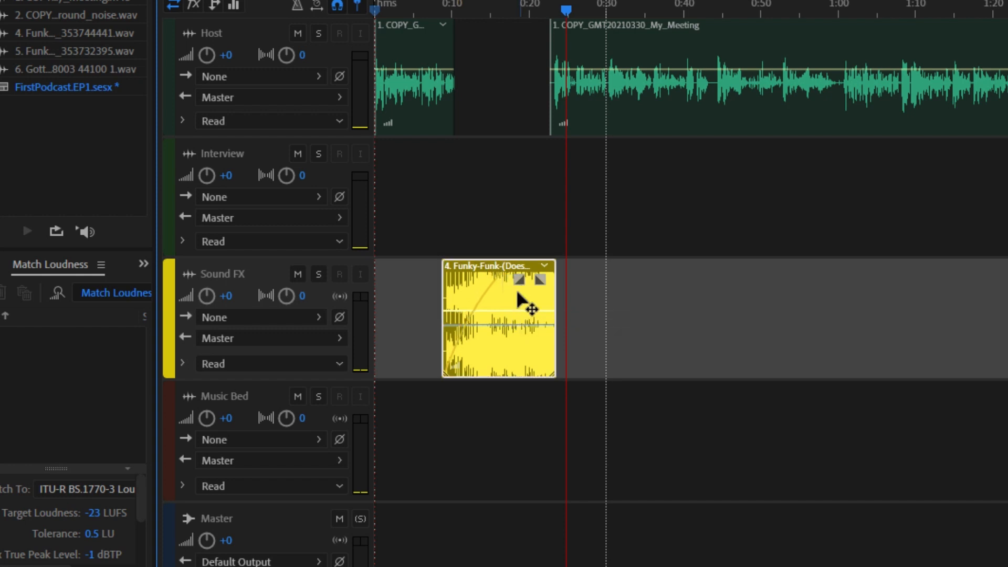
left_click(444, 103)
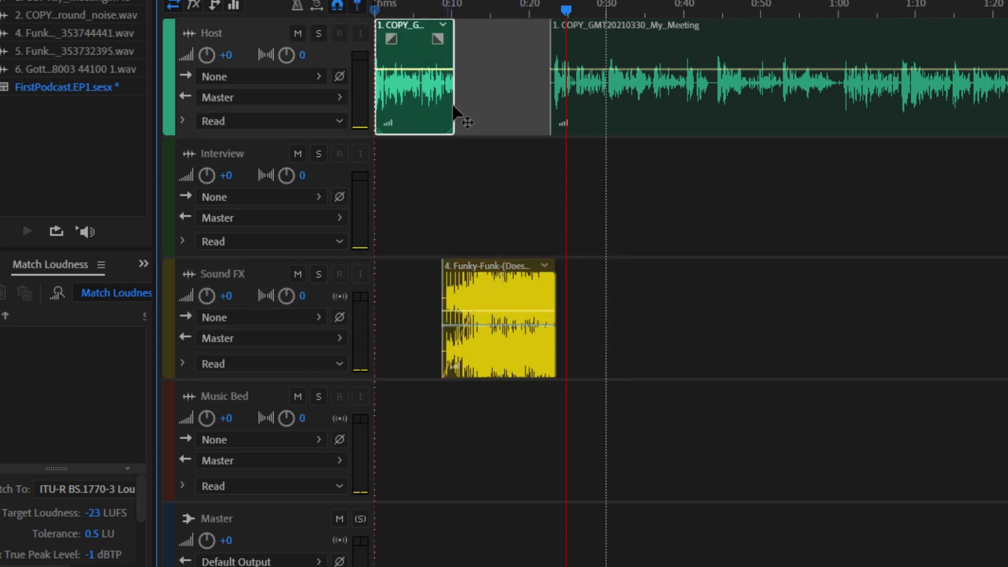
left_click_drag(443, 39, 405, 47)
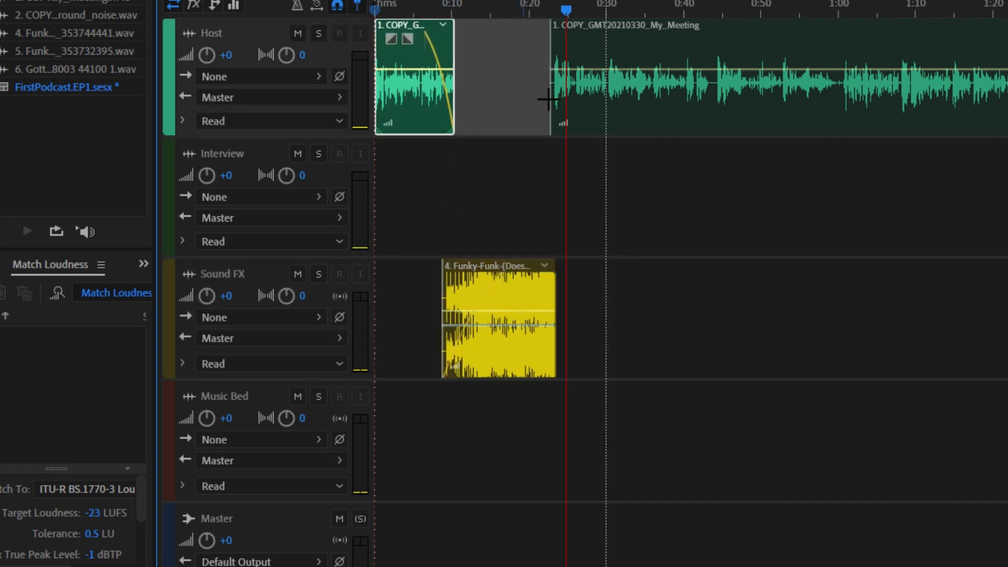
Add a fade-in to the long Host clip and a fade-out to the end of the Sound FX music clip.
left_click(587, 103)
left_click_drag(571, 42, 645, 46)
left_click(533, 308)
left_click_drag(551, 279, 520, 283)
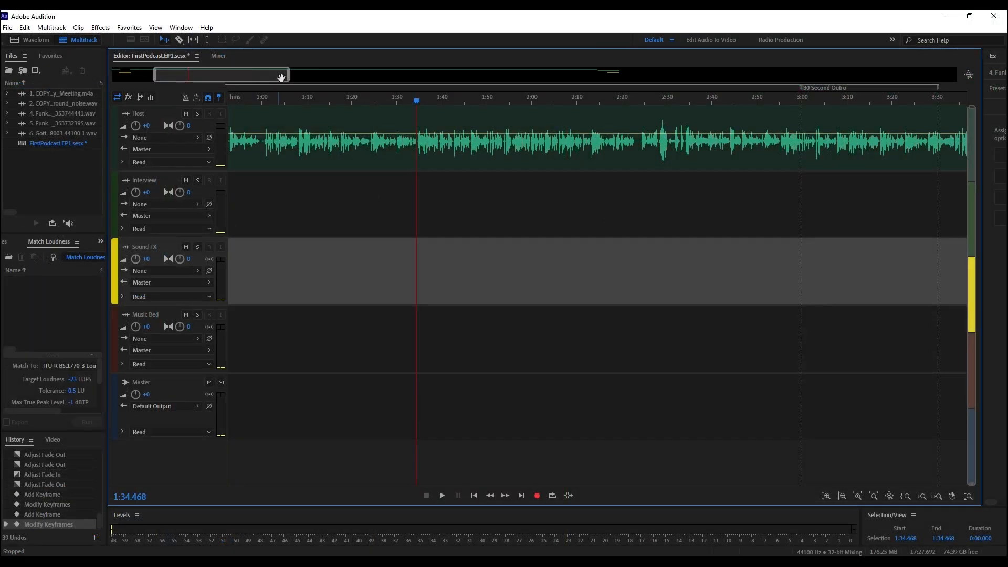
Zoom in on the Host track and listen to the passage up to about 1:42.7.
left_click_drag(282, 80, 221, 111)
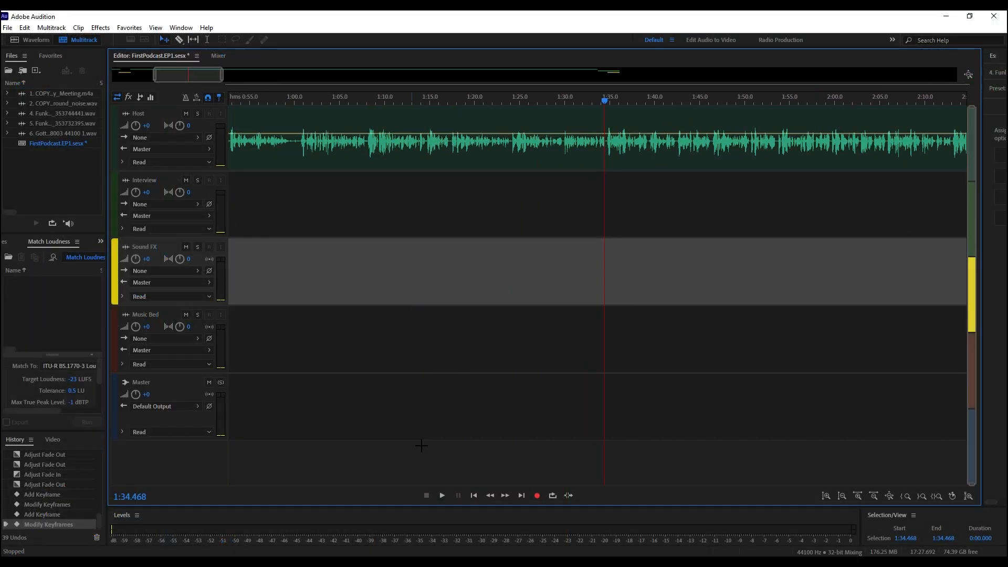
left_click(442, 496)
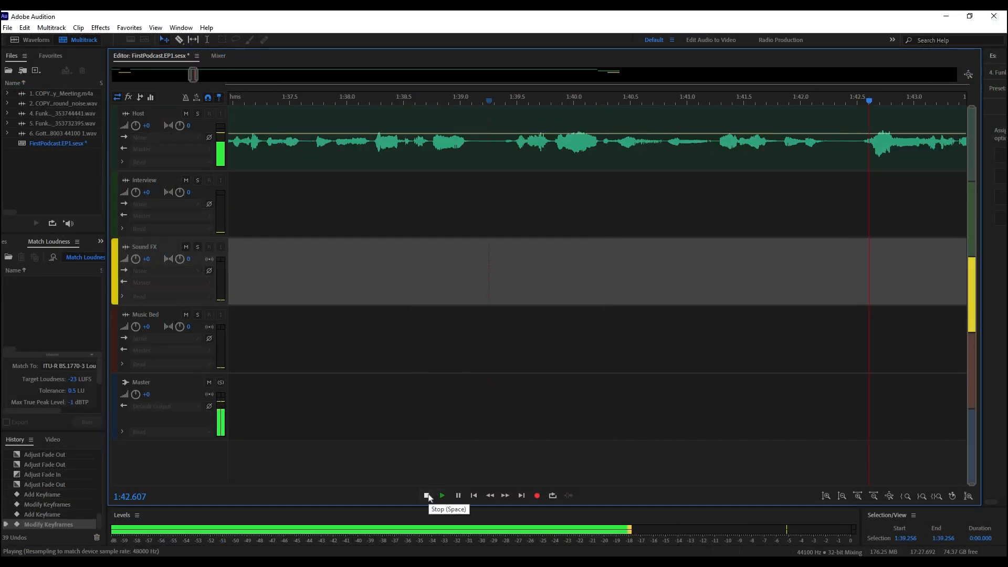
left_click(443, 495)
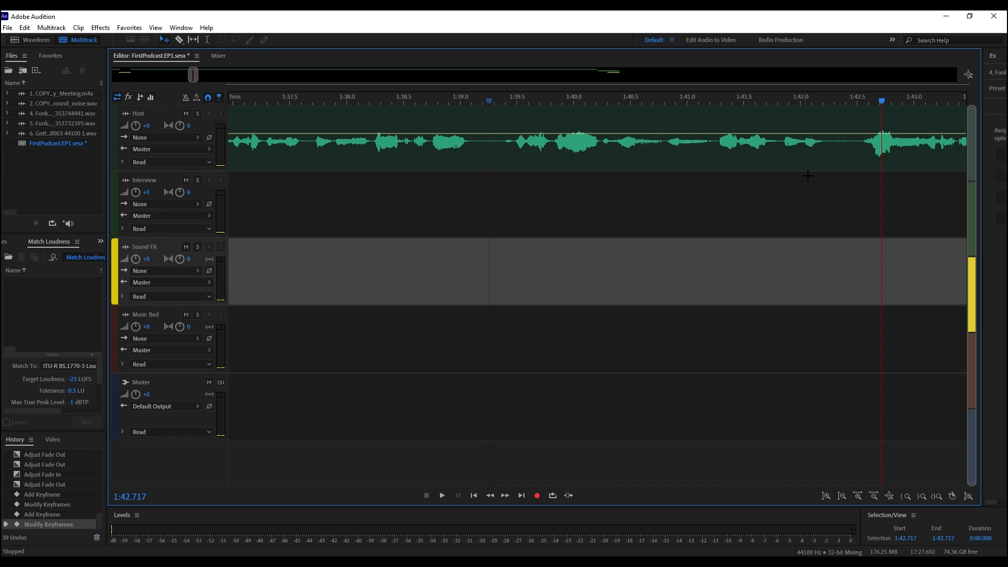
Add volume keyframes on the Host clip at about 1:42.2 and 1:42.55, and pull the volume down between them at about 1:42.5.
left_click(827, 139)
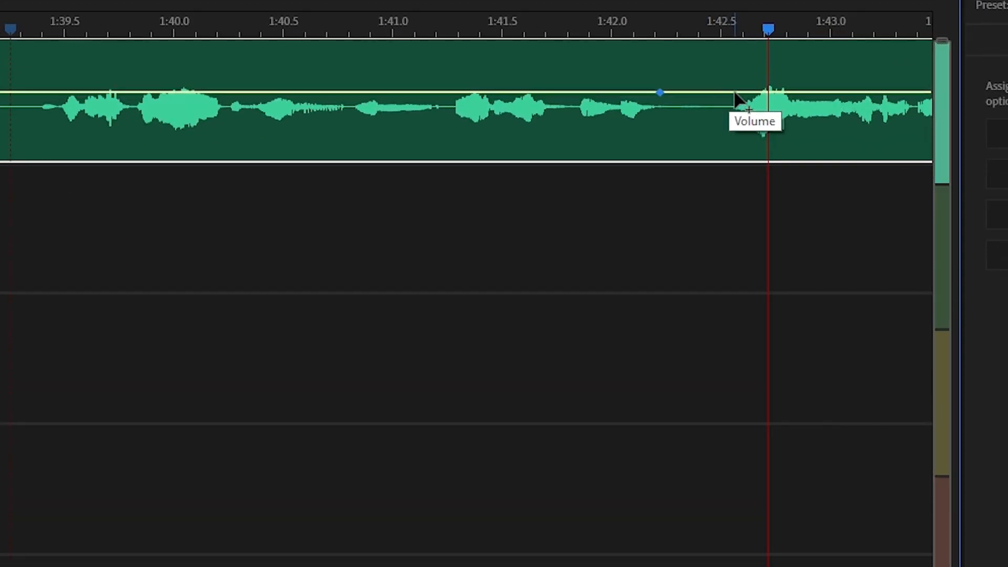
left_click(733, 92)
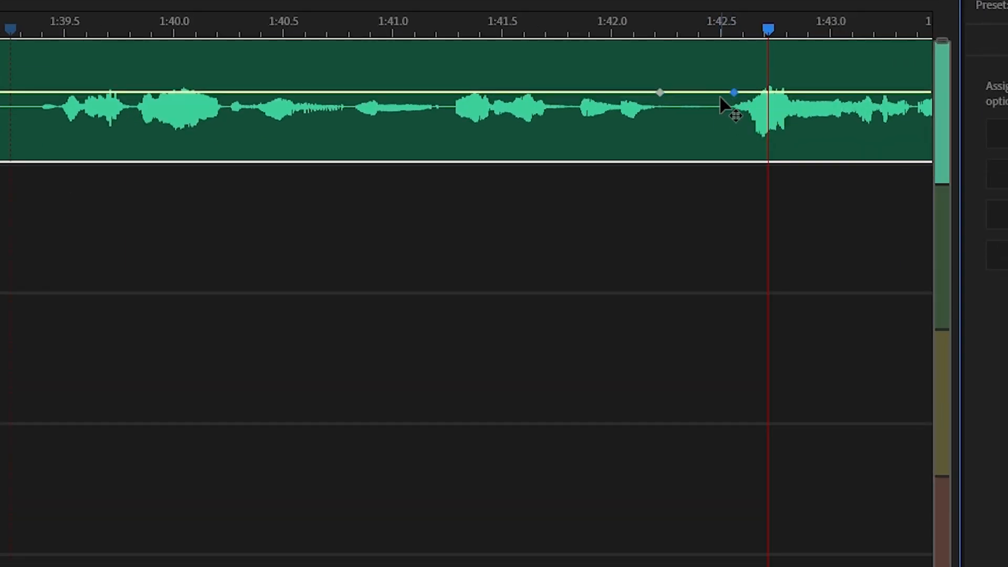
left_click_drag(720, 95, 728, 162)
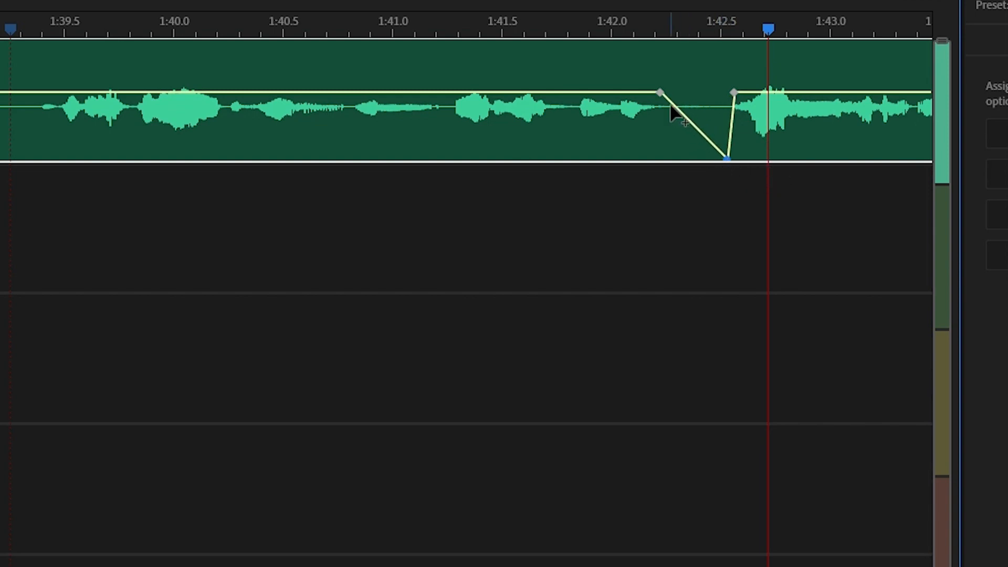
Pull the Host clip's volume down just after the 1:42.2 keyframe to form a flat dip, and play the passage back from about 1:41.9.
left_click_drag(672, 105, 663, 167)
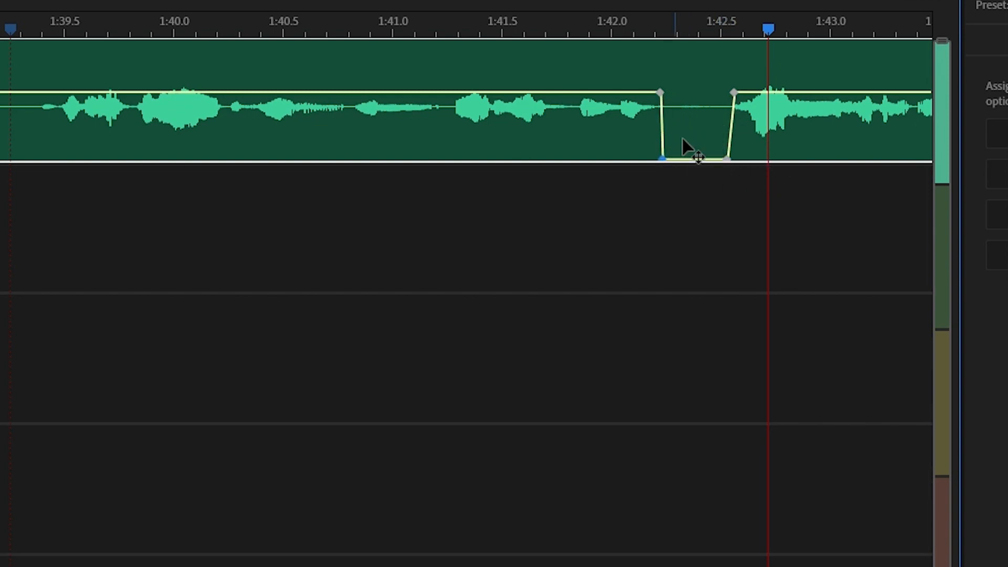
left_click_drag(768, 32, 584, 44)
key("space")
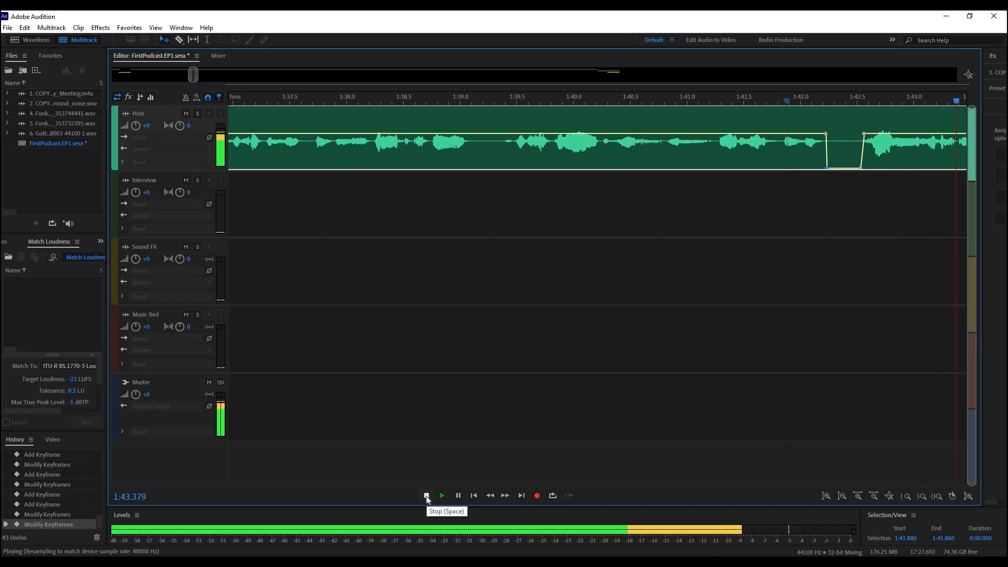
left_click(426, 496)
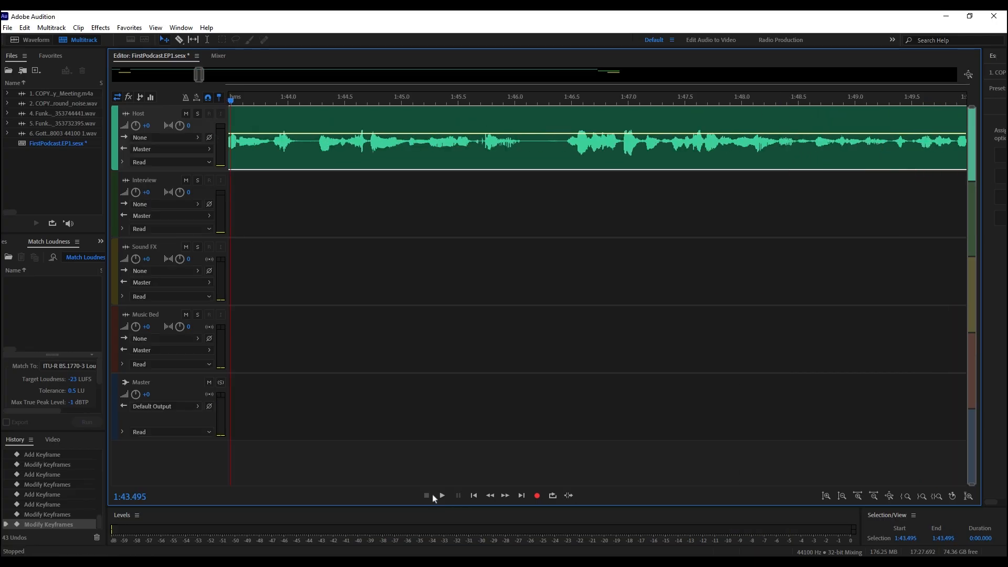
left_click(441, 496)
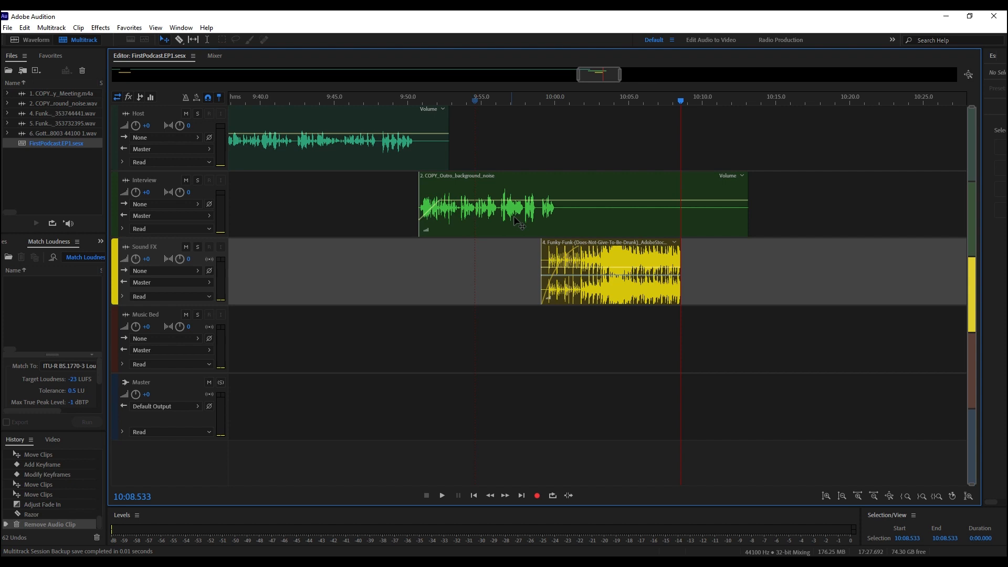
Run Match Loudness on the My_Meeting, Outro_background_noise and file 4 Funk audio files using ITU-R BS.1770-3 Loudness at -23 LUFS, widening its panel.
left_click(403, 98)
left_click(100, 28)
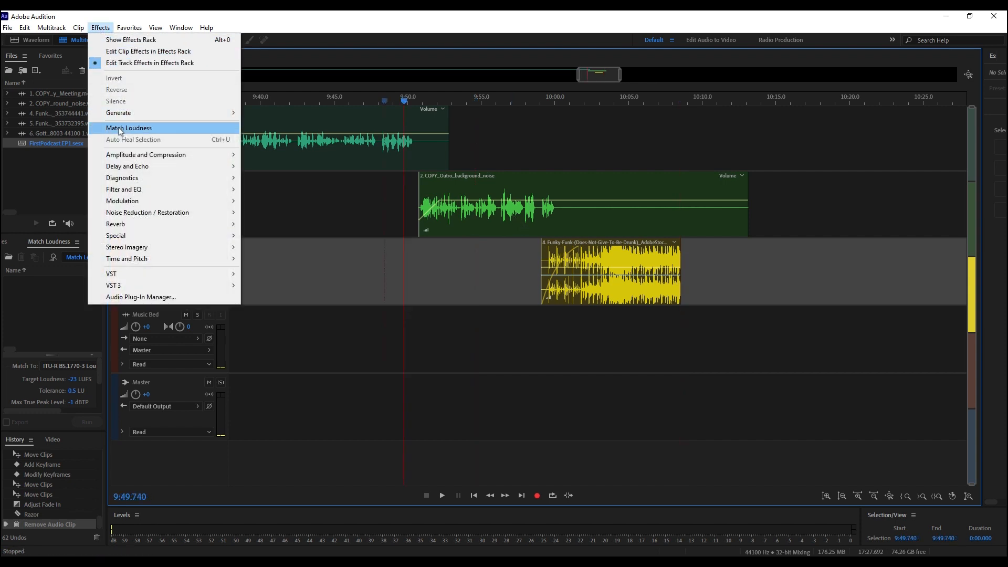
left_click(119, 128)
left_click_drag(108, 205, 244, 229)
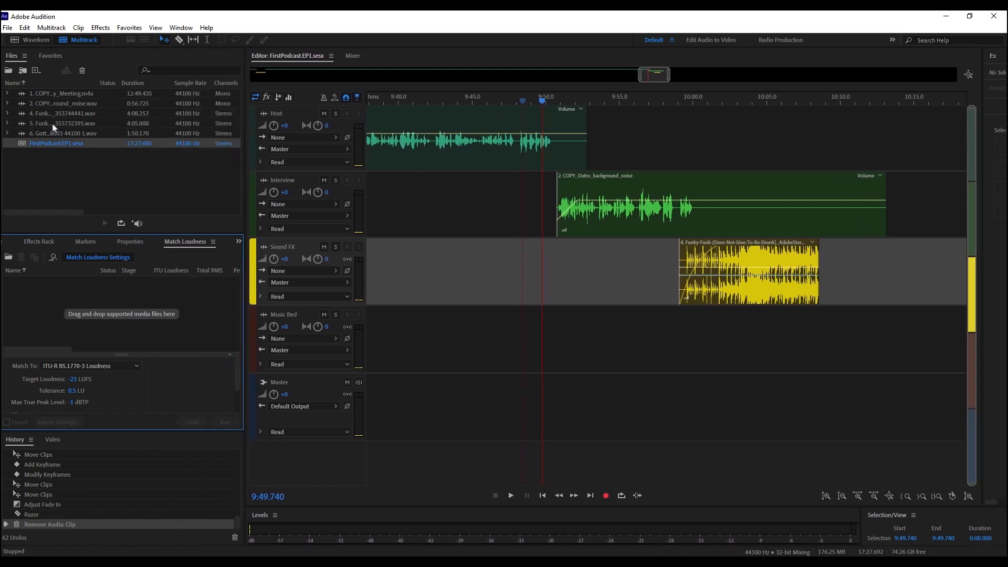
left_click_drag(51, 96, 41, 298)
left_click_drag(58, 113, 53, 310)
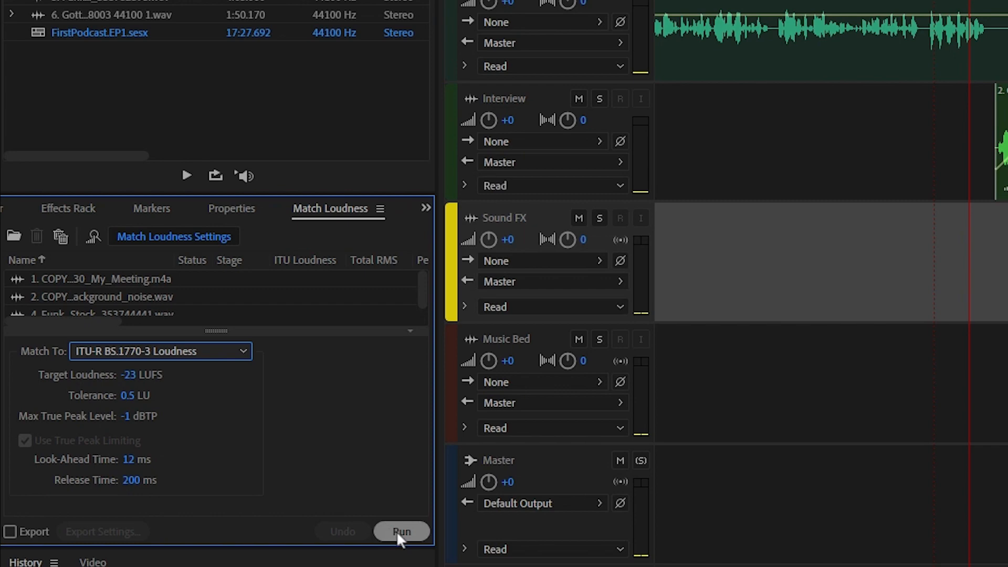
left_click(399, 531)
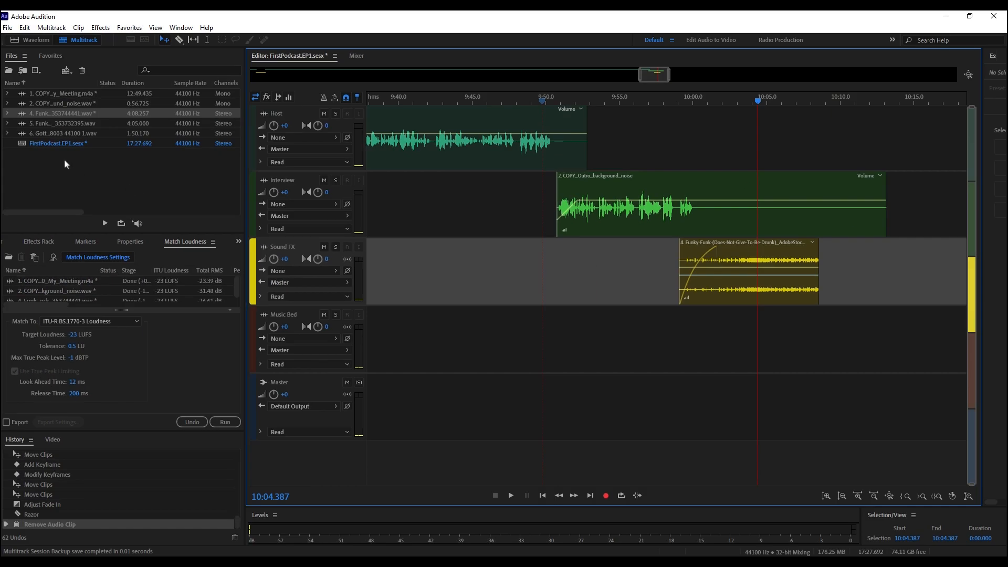
Save the FirstPodcast.EP1.sesx session with all its changed audio files, saving the meeting recording as 1. COPY_GMT20210330_My_Meeting.wav in Wave PCM format.
left_click(67, 145)
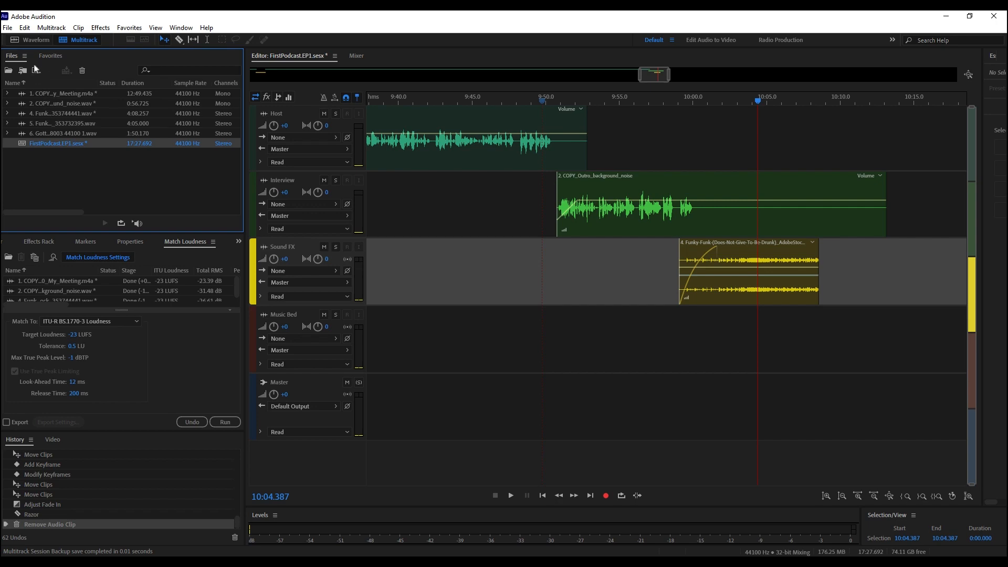
left_click(8, 28)
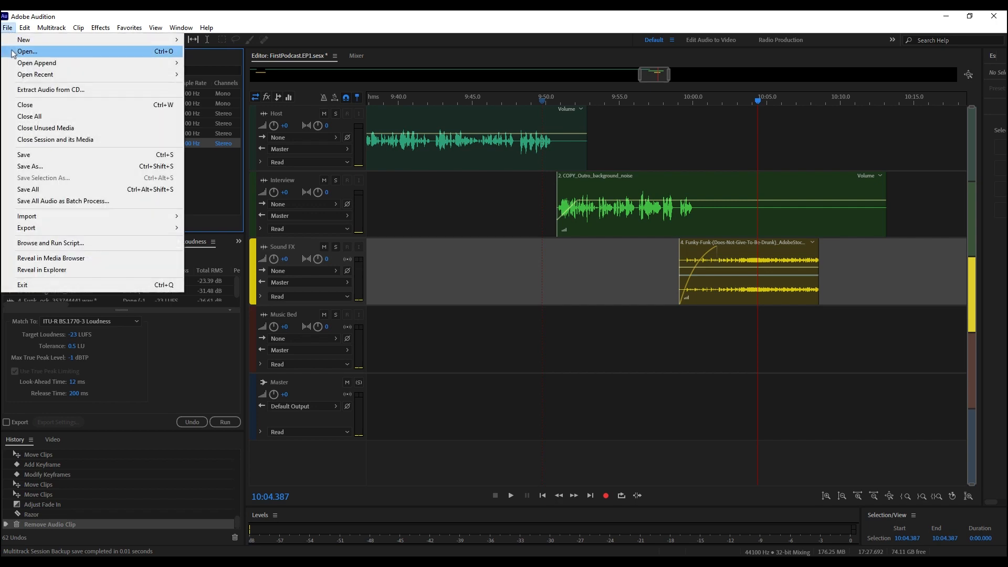
left_click(23, 155)
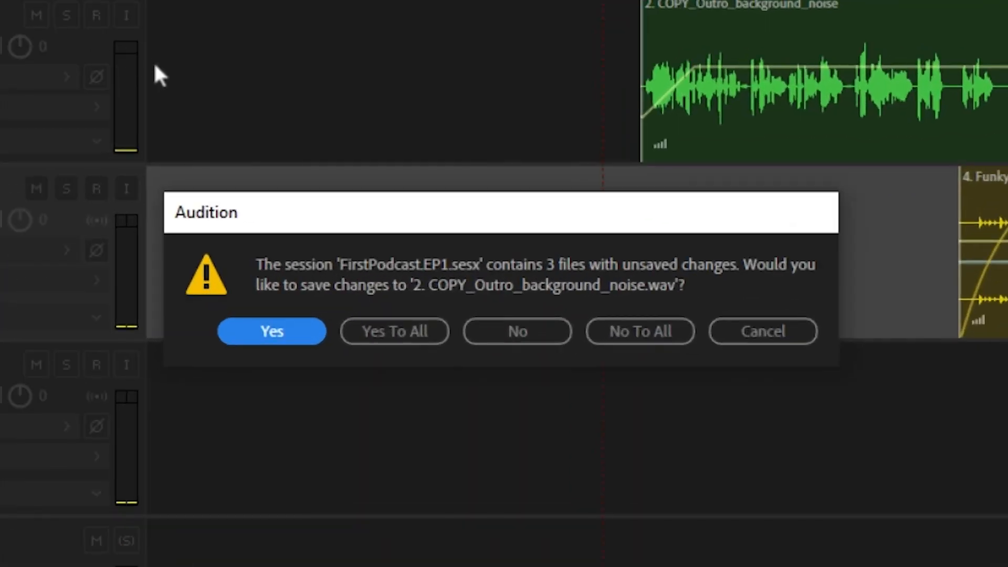
left_click(376, 332)
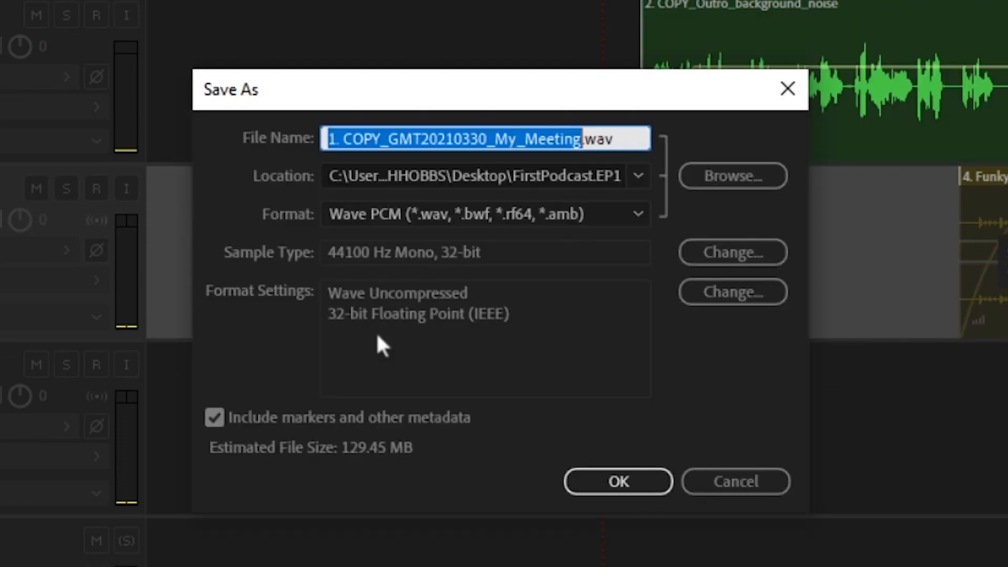
left_click(584, 476)
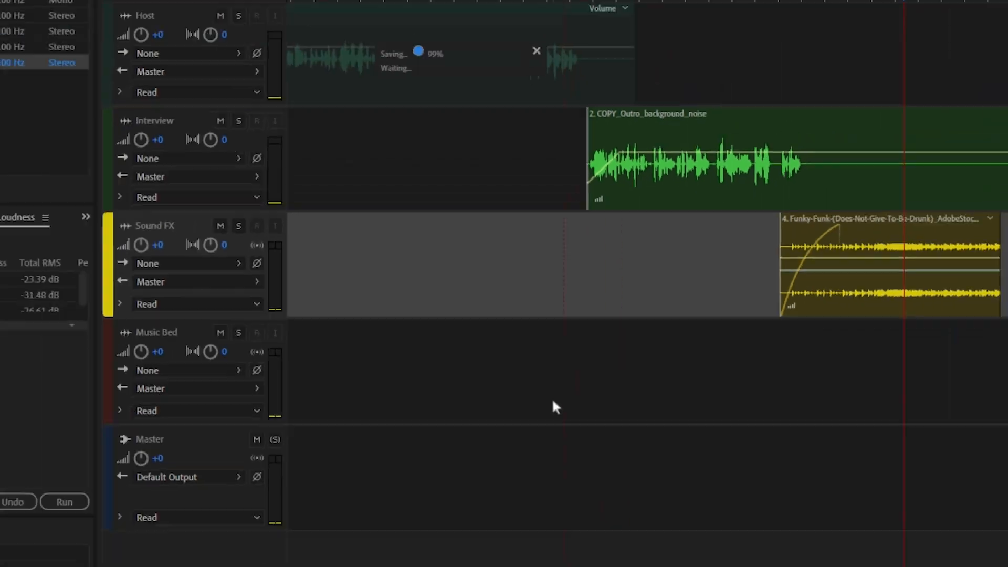